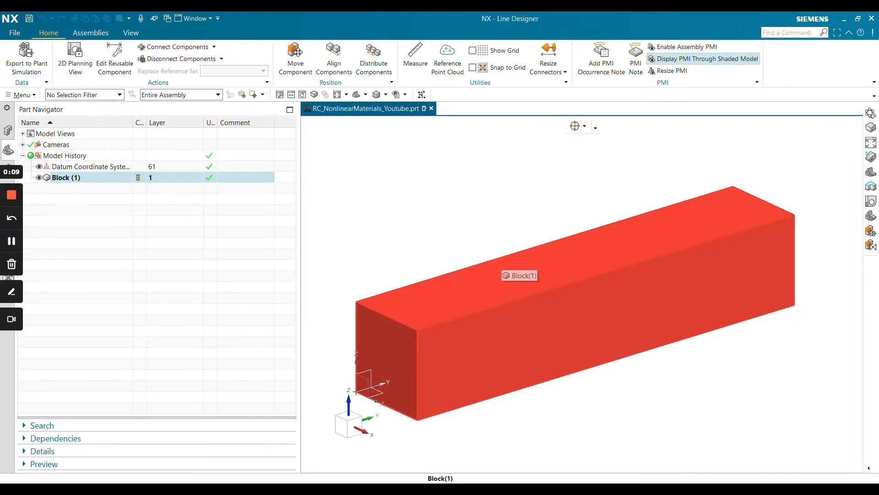
# Switch the block part to the Pre/Post simulation application
pyautogui.click(31, 189)
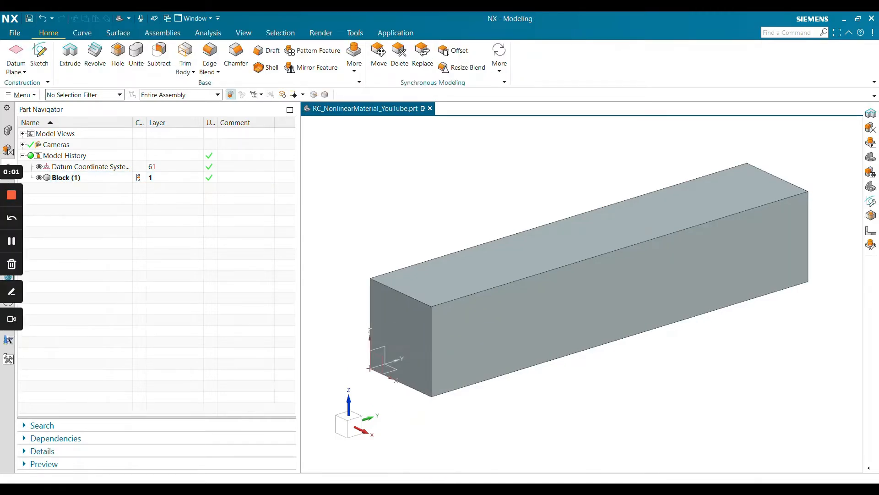
pyautogui.click(14, 32)
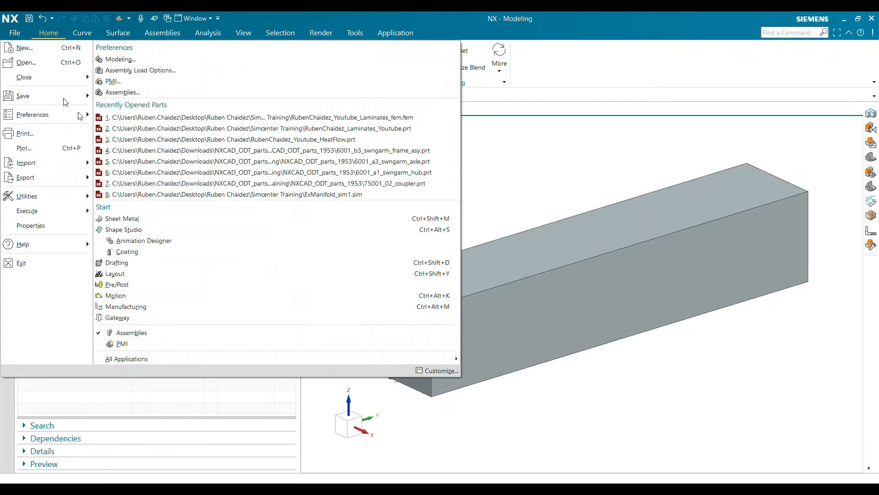
pyautogui.moveTo(168, 359)
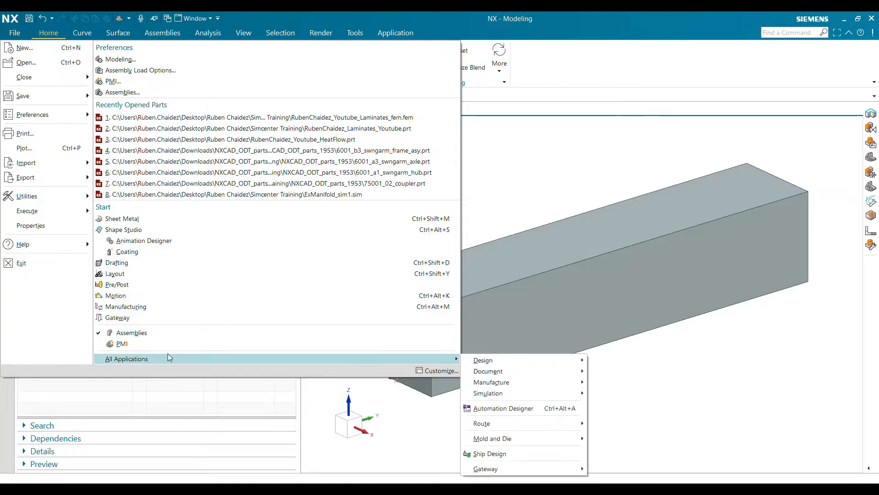
pyautogui.moveTo(523, 393)
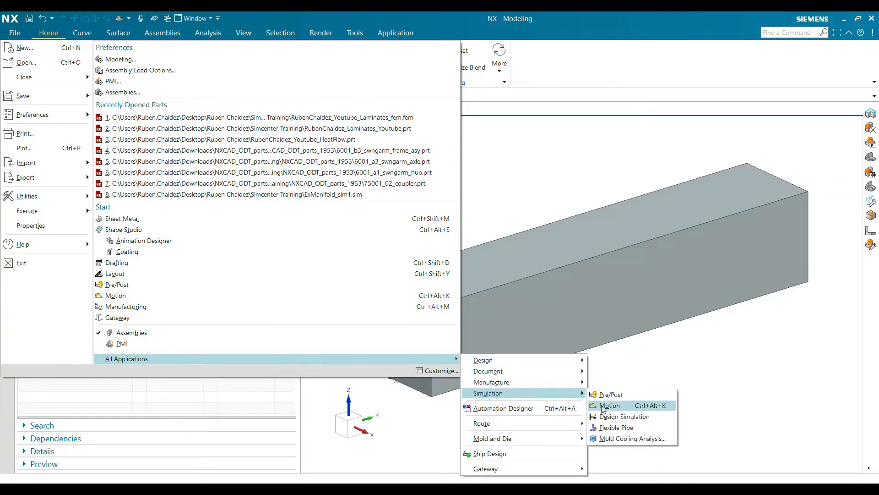
pyautogui.click(613, 396)
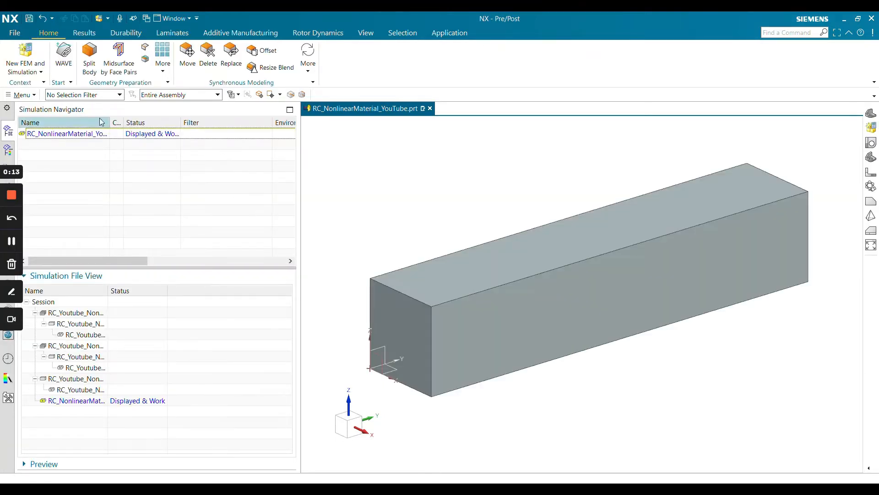
# Create a new FEM and simulation from the block part with an idealized part, Simcenter Nastran solver and Structural analysis type
pyautogui.rightClick(71, 134)
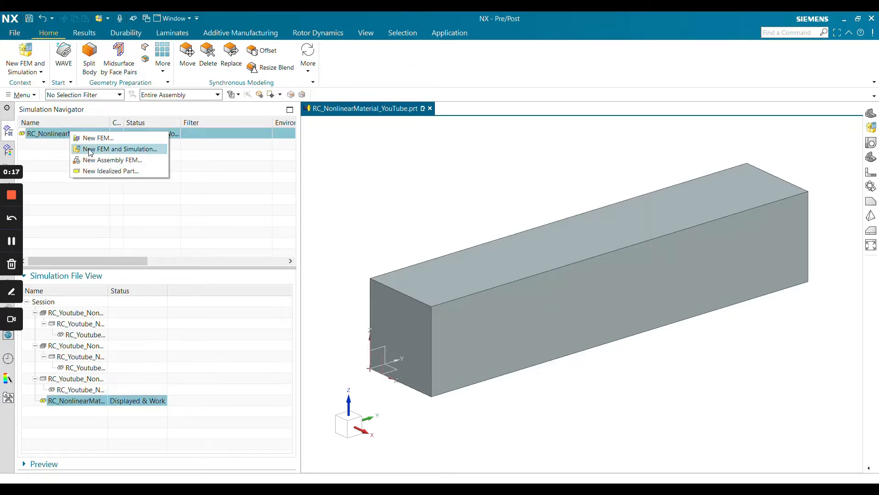
pyautogui.click(91, 150)
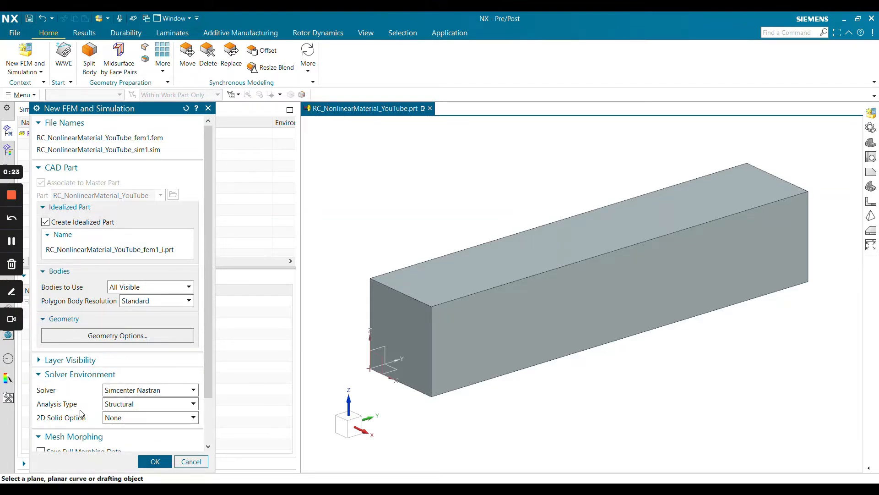
pyautogui.click(154, 461)
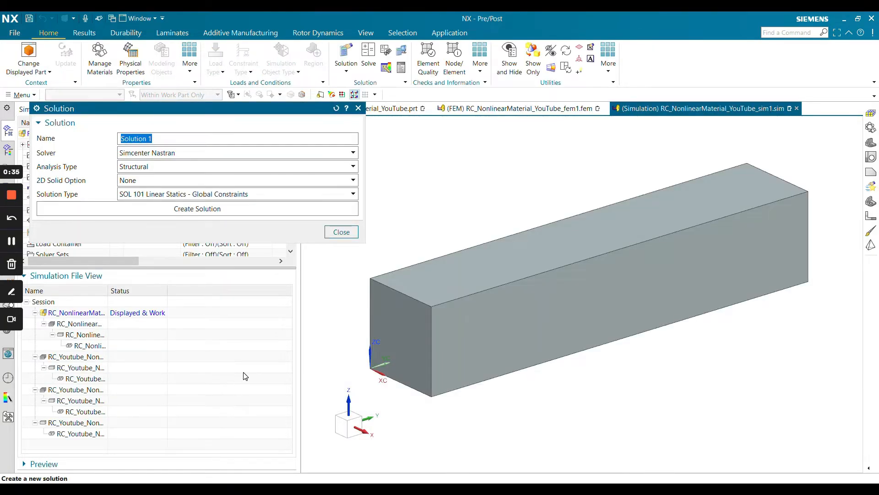
# Create a solution named Nonlinear Material Properties with solution type SOL 106 Nonlinear Statics - Global Constraints
pyautogui.write('Nonlinear Material Properties')
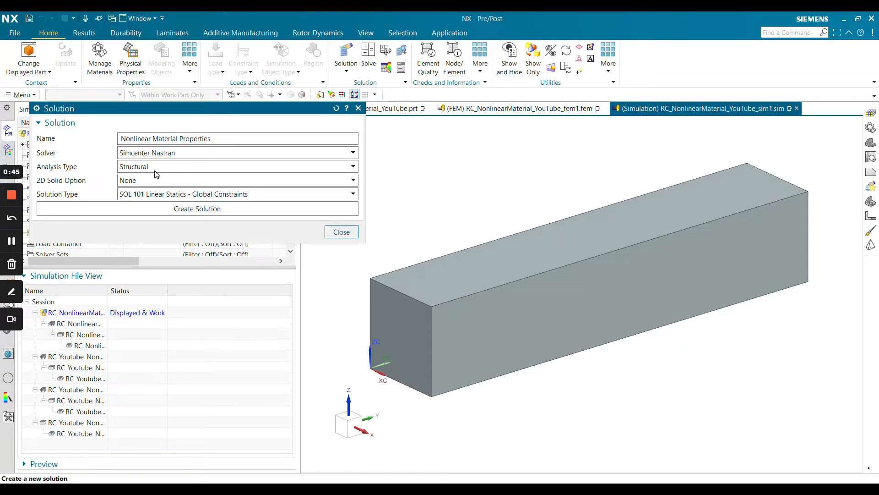
pyautogui.click(152, 195)
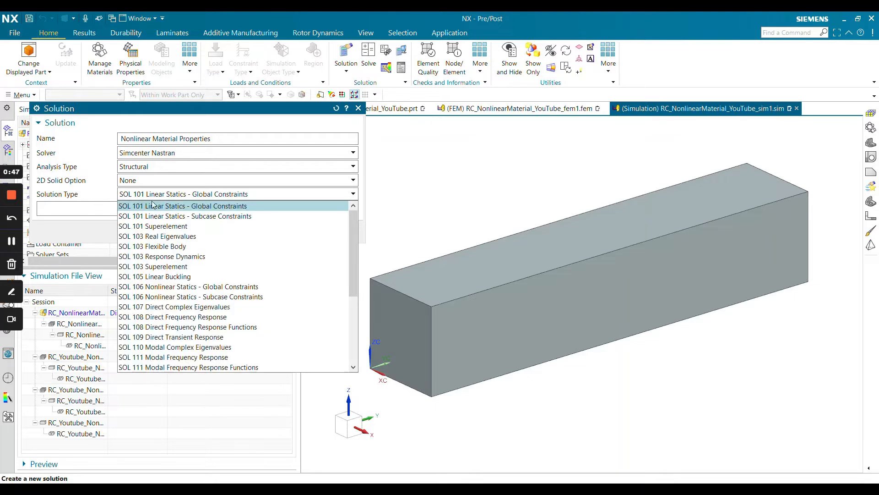
pyautogui.click(160, 288)
pyautogui.click(223, 208)
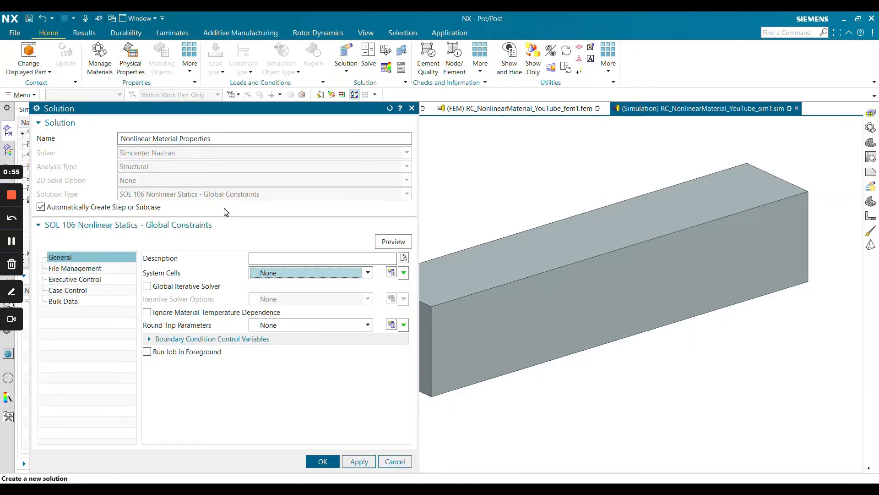
# Set the number of increments to 20 in the solution's case control nonlinear parameters and accept the solution
pyautogui.click(67, 290)
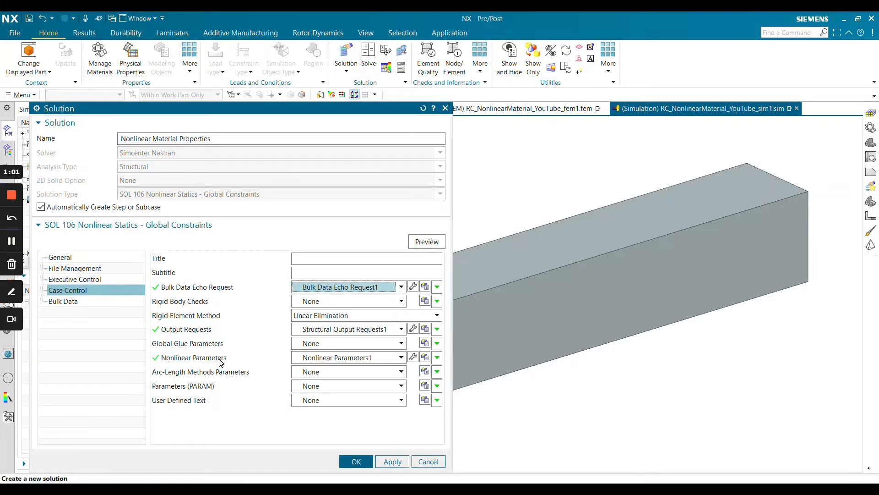
pyautogui.click(413, 358)
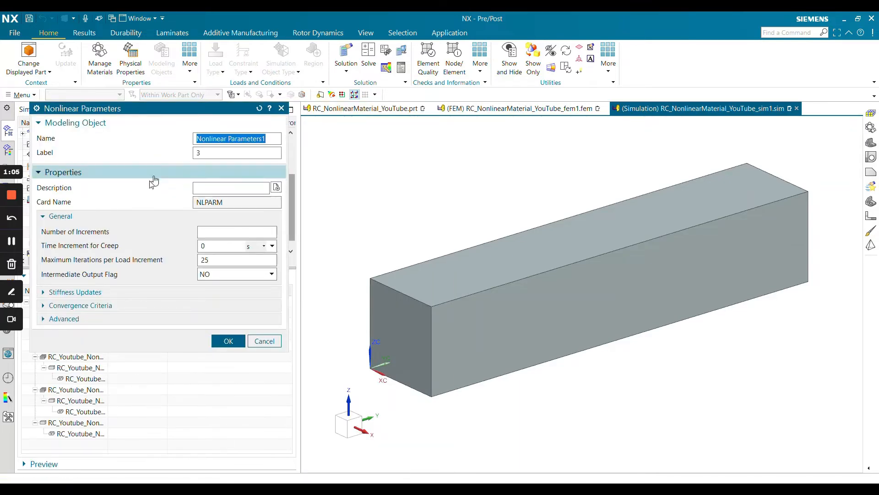
pyautogui.click(237, 232)
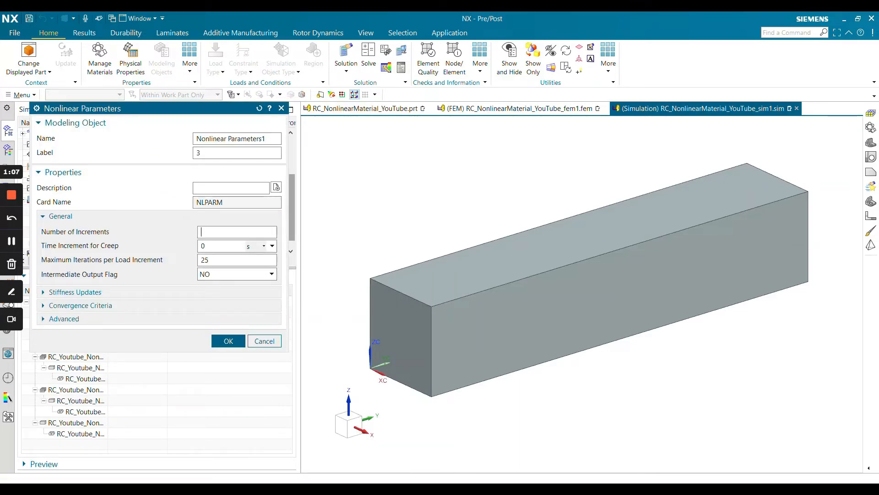
pyautogui.press('Tab')
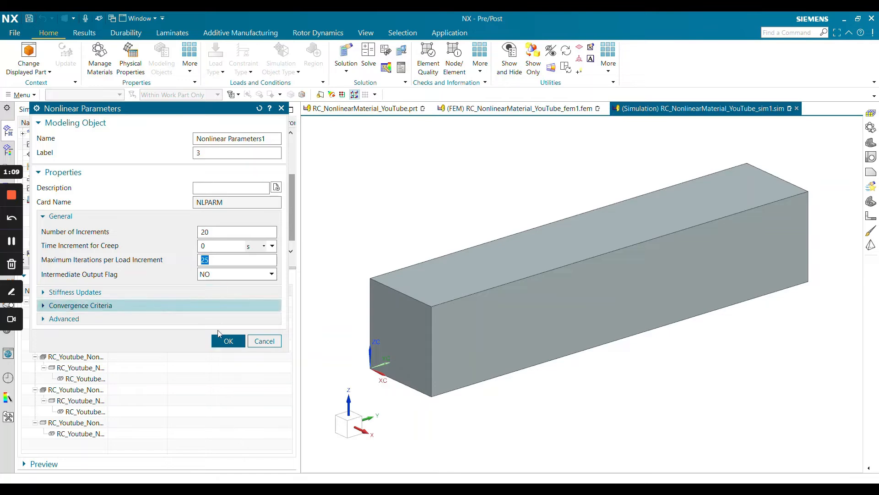
pyautogui.click(223, 342)
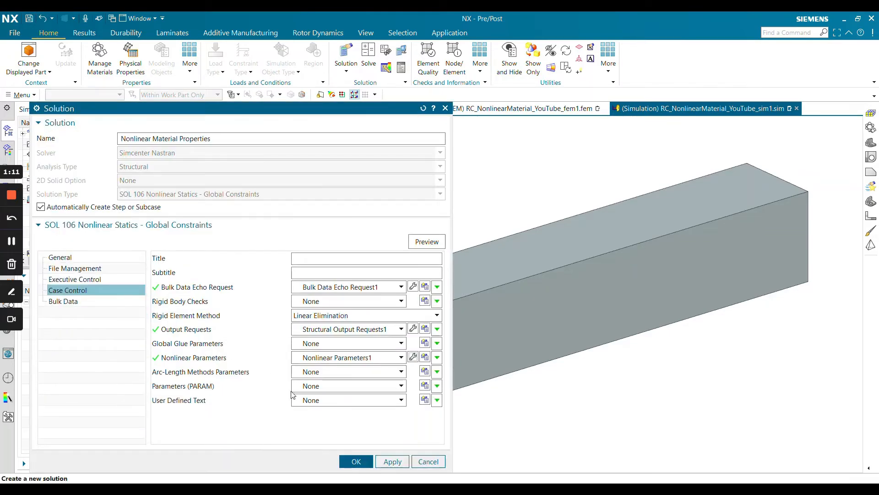
pyautogui.click(354, 463)
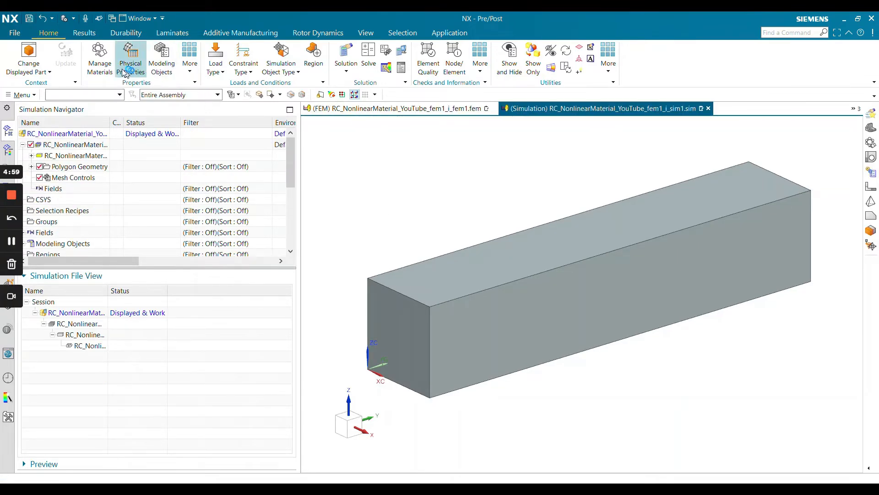
# Copy the Steel material from the material library as a new editable isotropic material
pyautogui.click(100, 67)
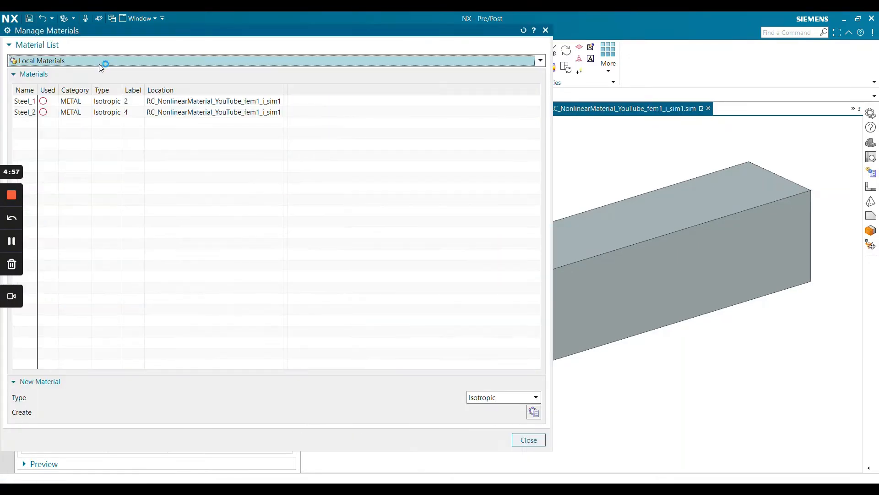
pyautogui.click(93, 61)
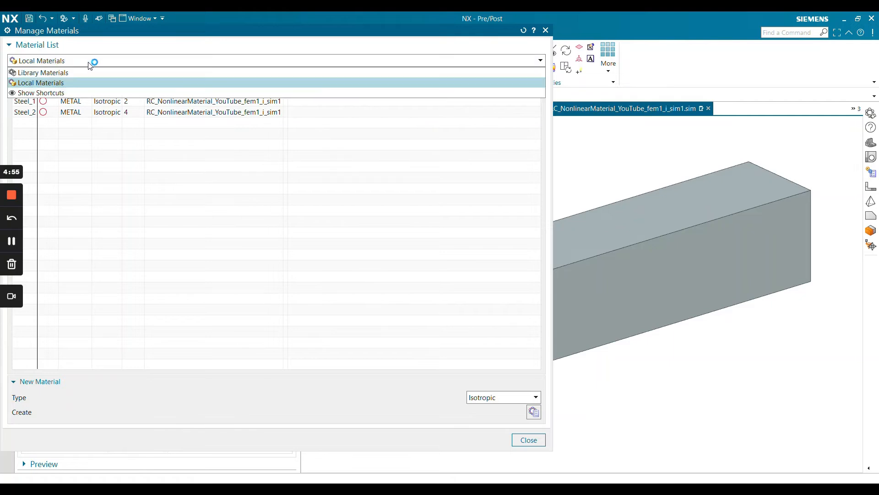
pyautogui.click(76, 75)
pyautogui.scroll(-8, 87, 137)
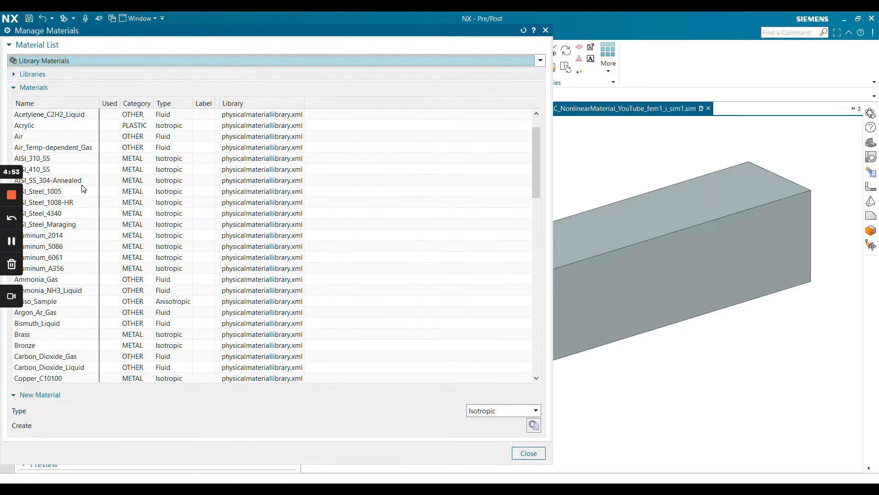
pyautogui.scroll(-15, 89, 146)
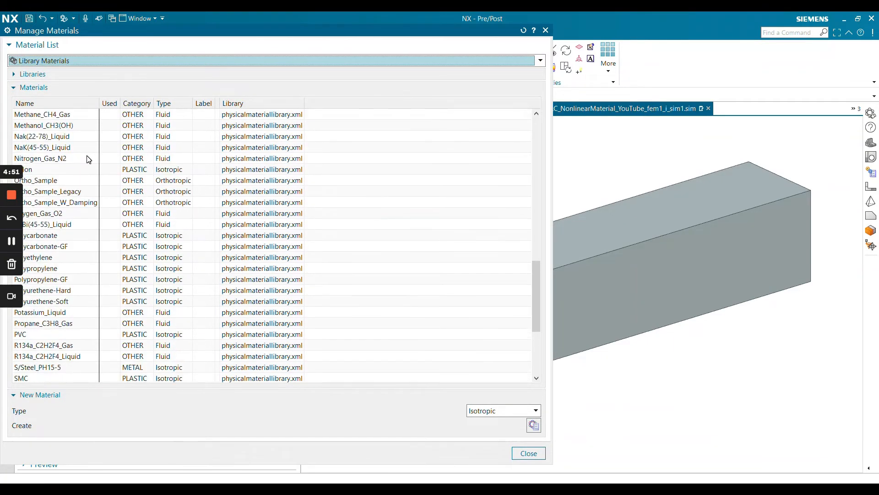
pyautogui.scroll(3, 89, 159)
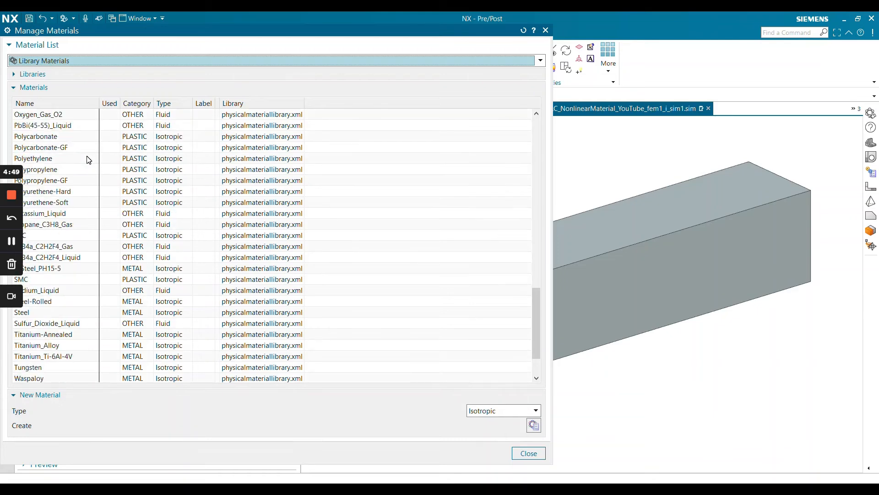
pyautogui.scroll(-1, 69, 206)
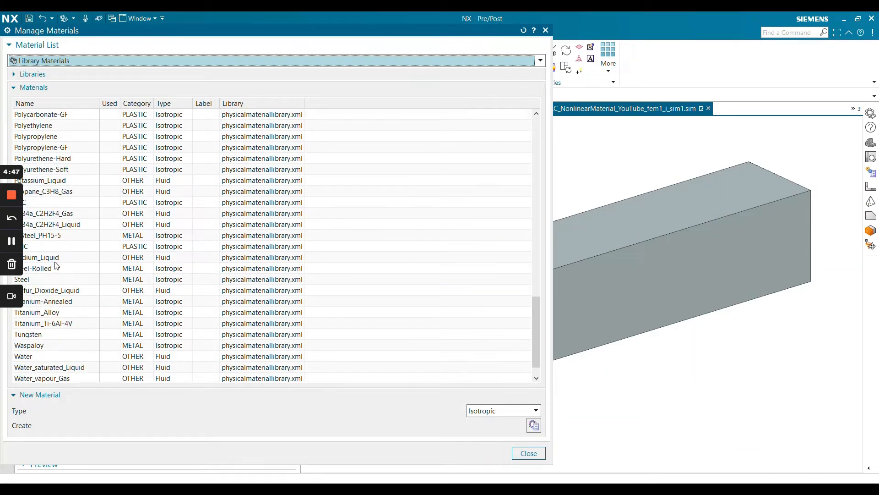
pyautogui.rightClick(46, 280)
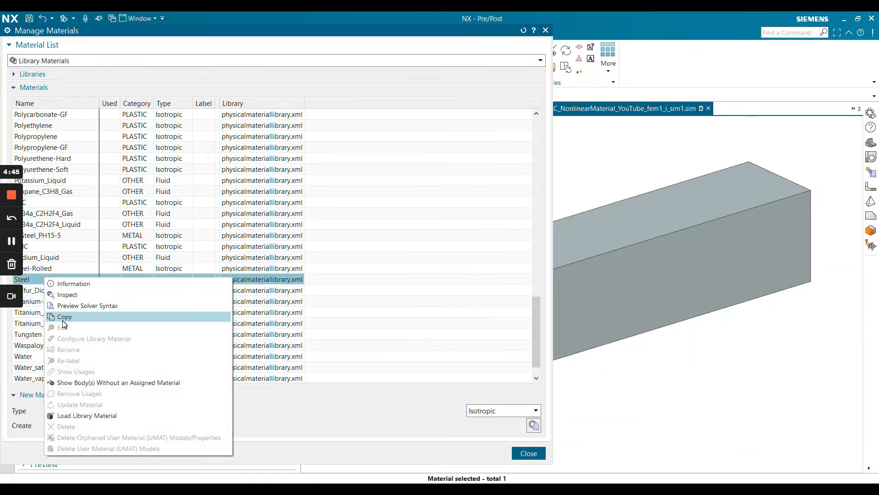
pyautogui.click(64, 323)
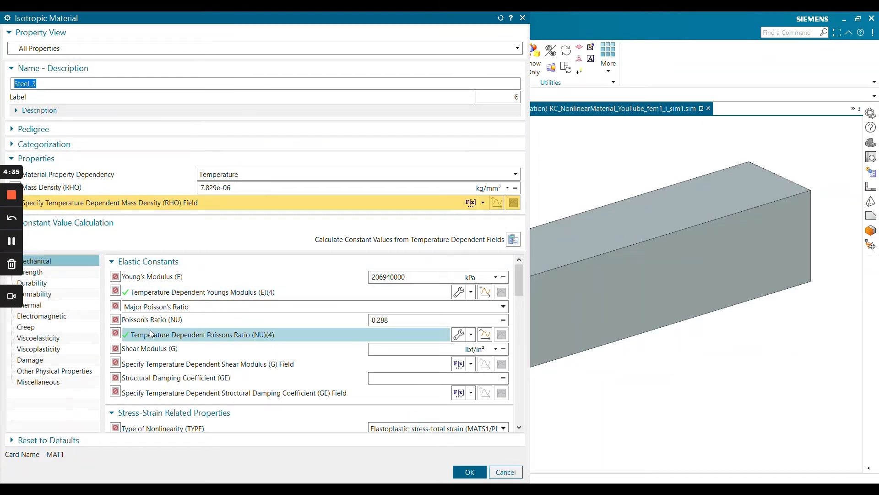
# Set the copied steel's Young's modulus to 29.9E6 lbf/in²
pyautogui.doubleClick(389, 277)
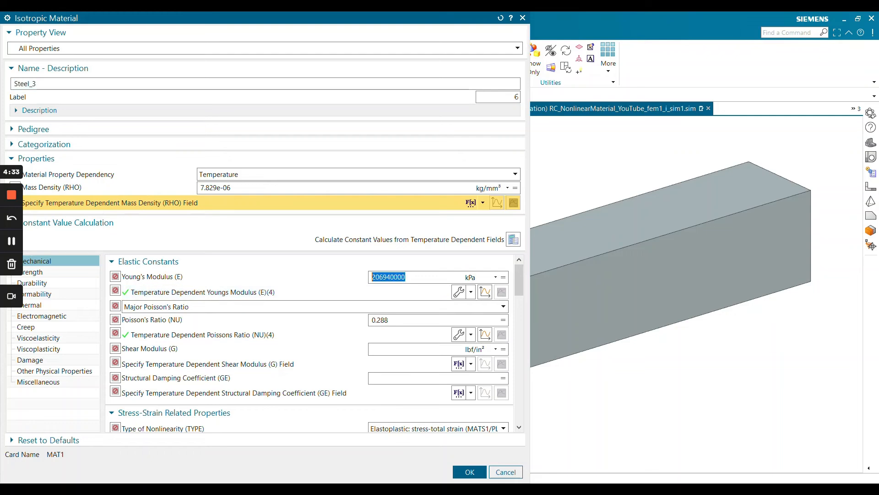
pyautogui.write('29.')
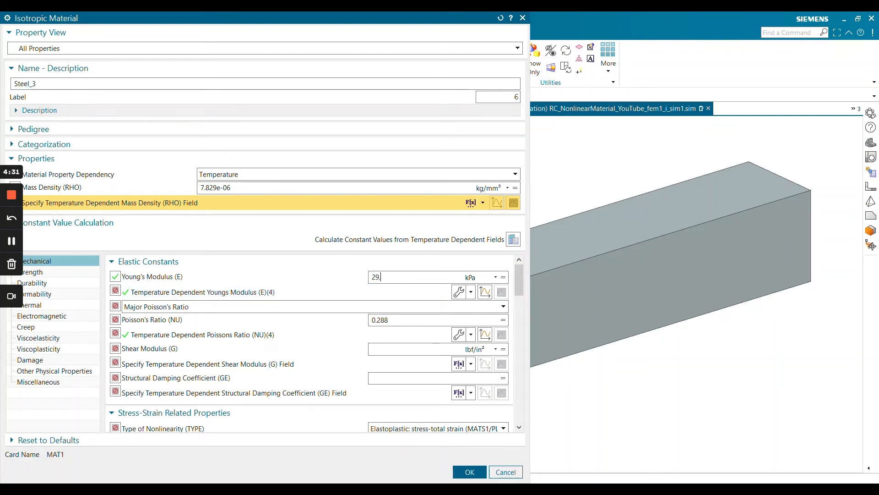
pyautogui.write('9e6')
pyautogui.press('Return')
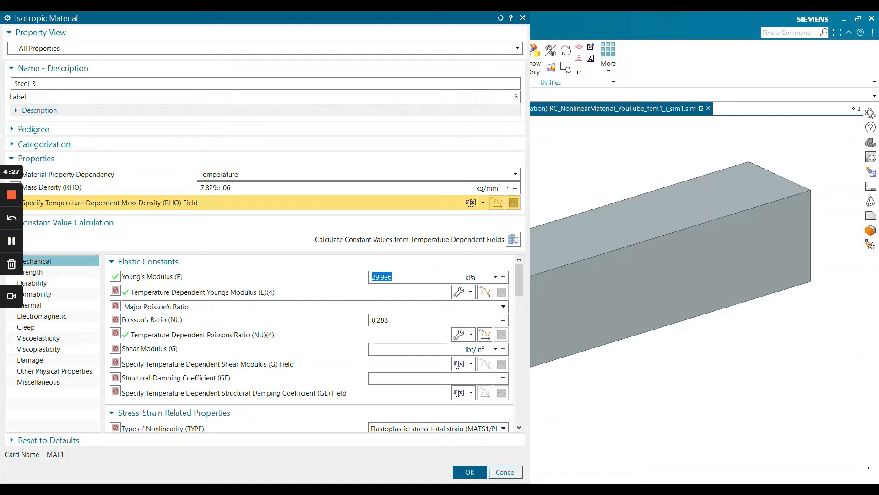
pyautogui.press('Right')
pyautogui.press('BackSpace')
pyautogui.press('BackSpace')
pyautogui.write('E6')
pyautogui.press('Return')
pyautogui.click(470, 277)
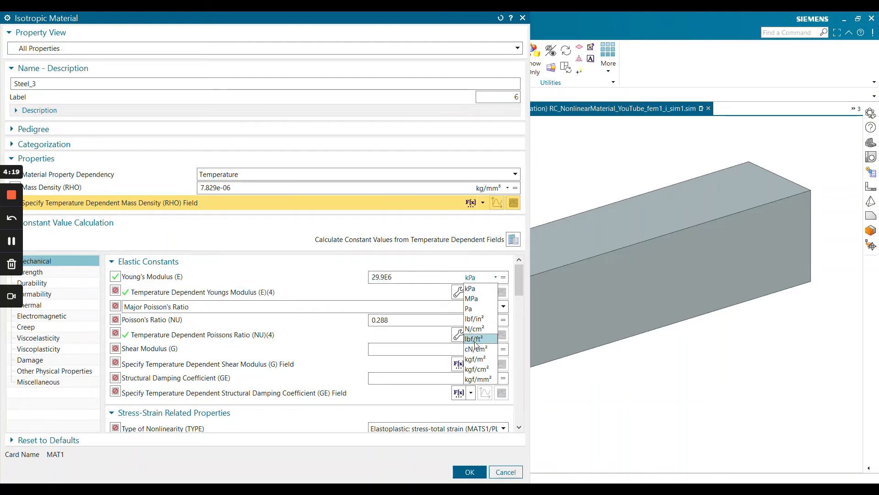
pyautogui.click(475, 318)
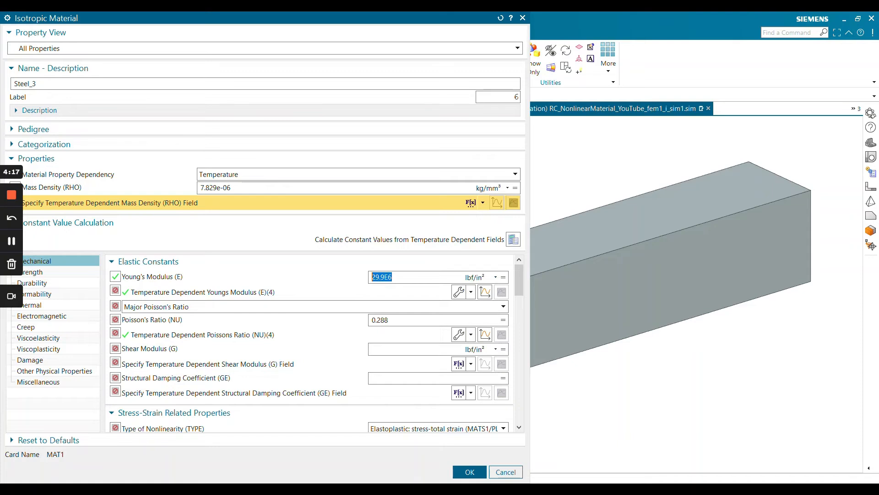
# Set the copied steel's Poisson's ratio to 0.3
pyautogui.click(429, 319)
pyautogui.write('0.3')
pyautogui.press('Return')
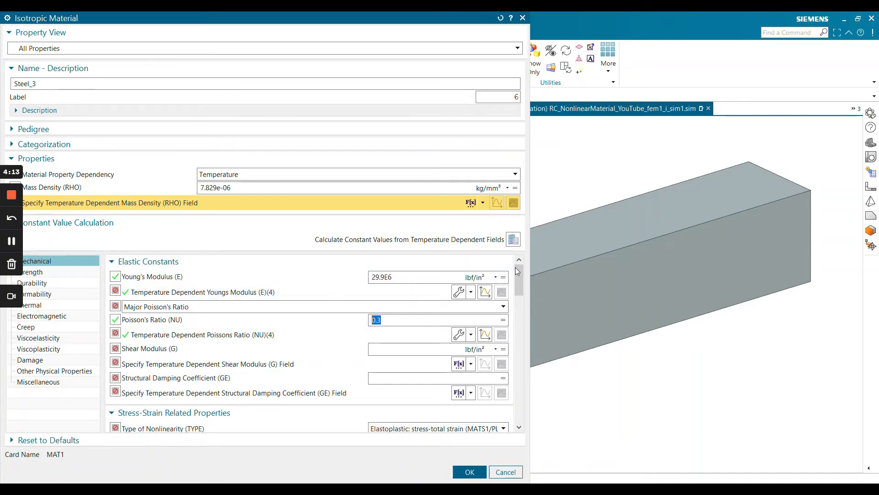
# Create a new table field for the material's Stress-Strain (H) property with Strain as the independent variable
pyautogui.moveTo(516, 272); pyautogui.dragTo(519, 307)
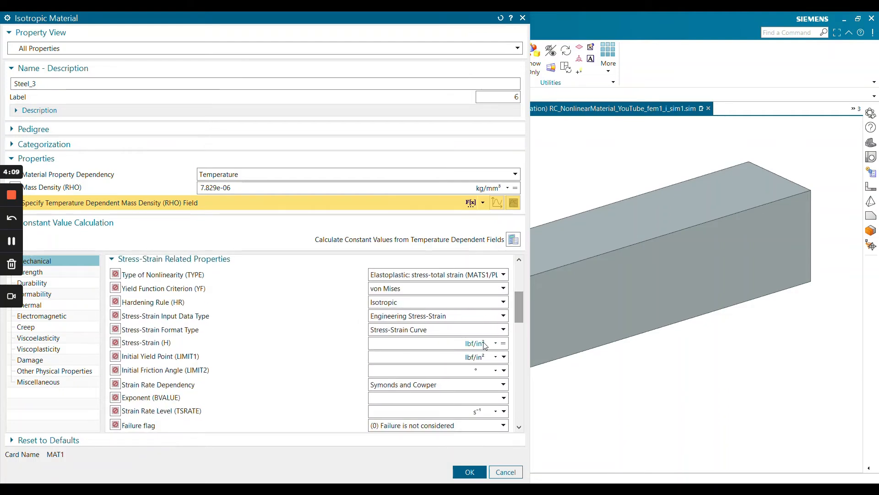
pyautogui.click(504, 343)
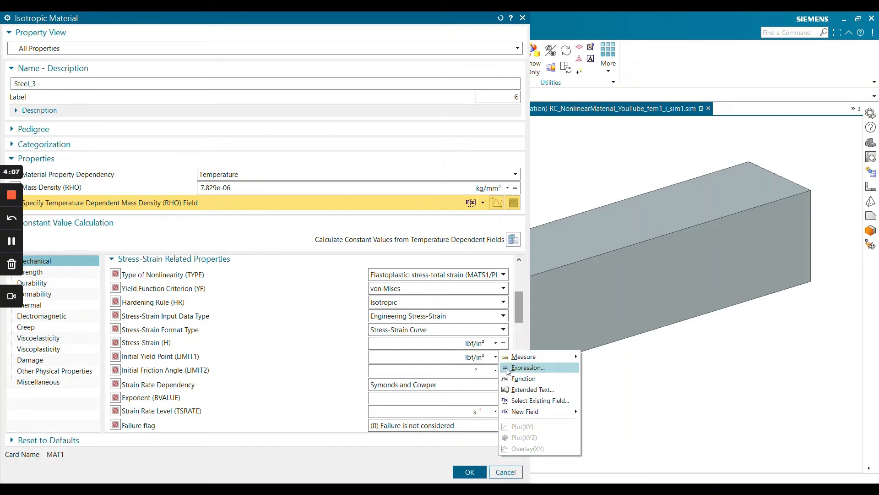
pyautogui.moveTo(526, 412)
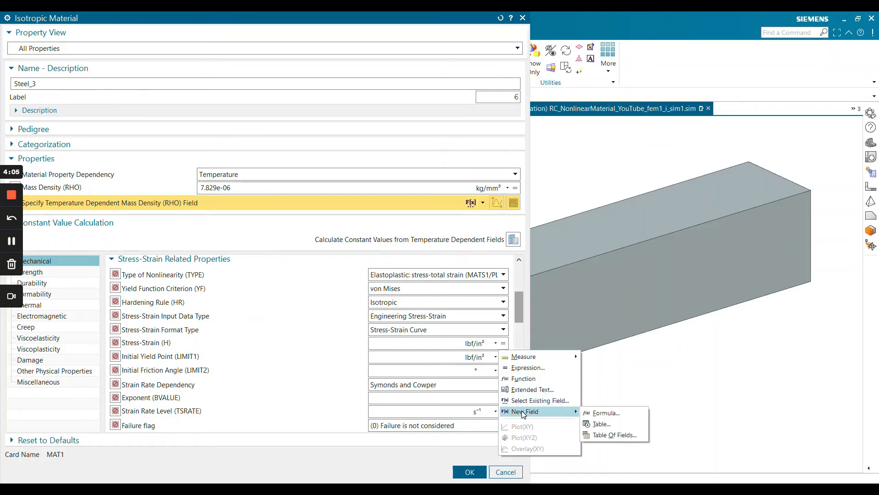
pyautogui.click(600, 423)
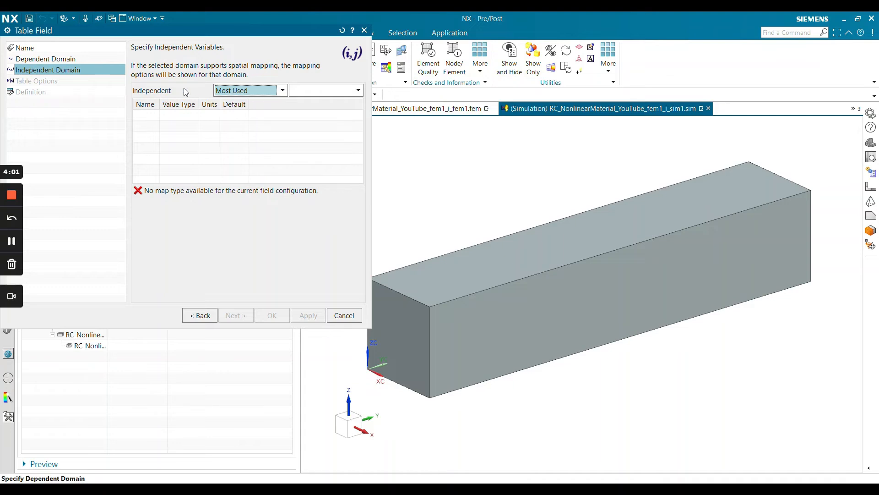
pyautogui.click(346, 96)
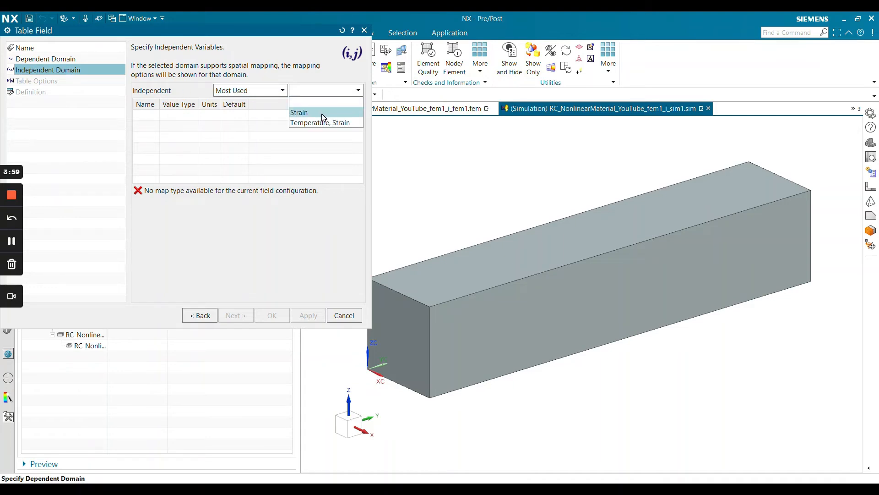
pyautogui.click(321, 114)
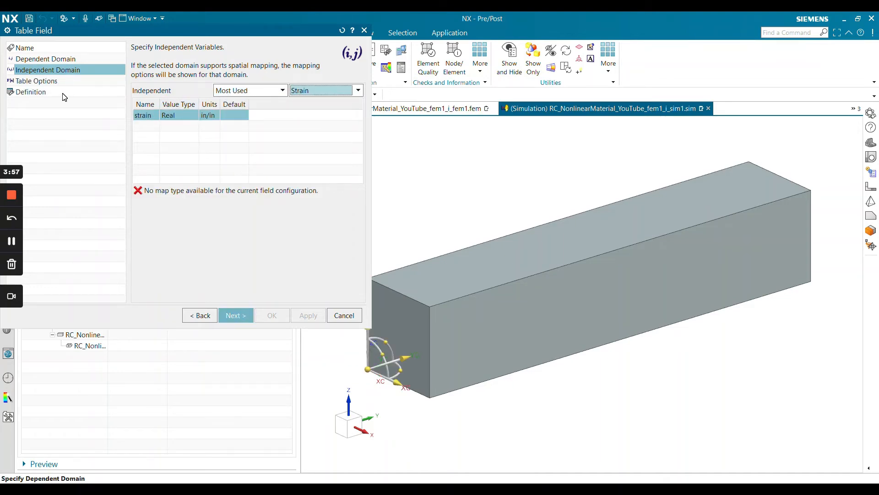
# Define the stress-strain table's first data point with strain 0 and stress 0
pyautogui.click(61, 93)
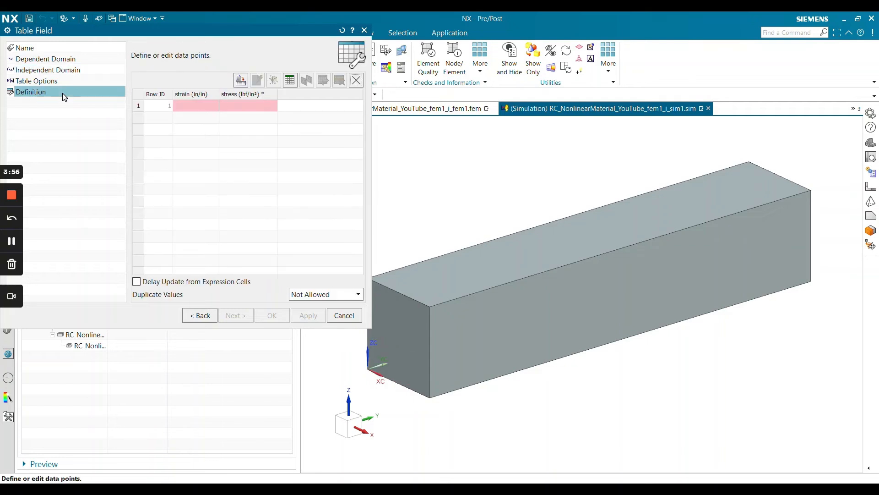
pyautogui.click(196, 106)
pyautogui.write('0')
pyautogui.press('Tab')
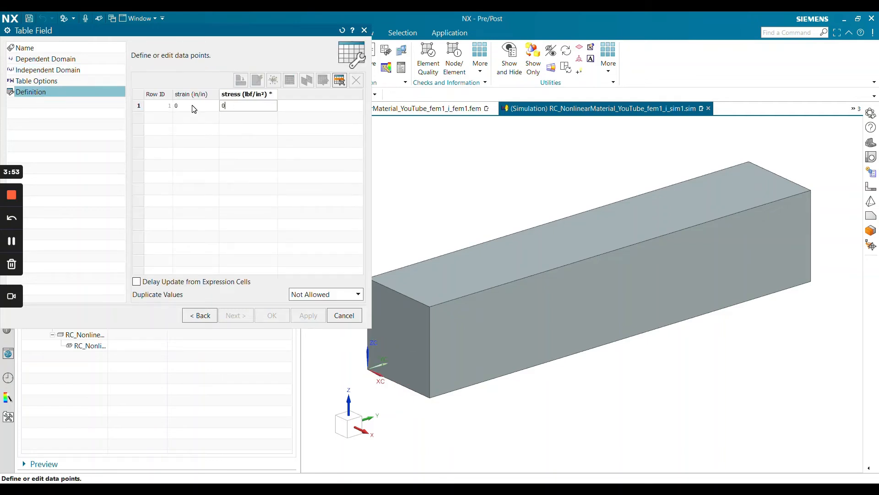
pyautogui.write('0')
pyautogui.press('Tab')
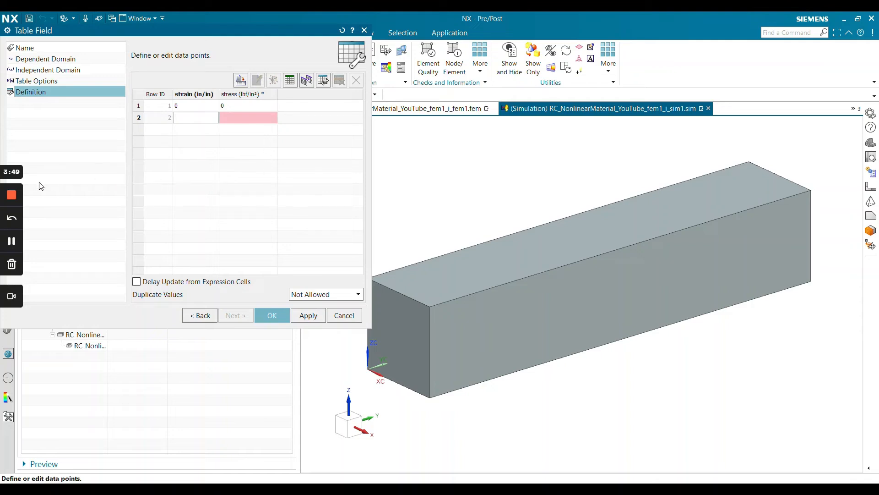
pyautogui.click(12, 194)
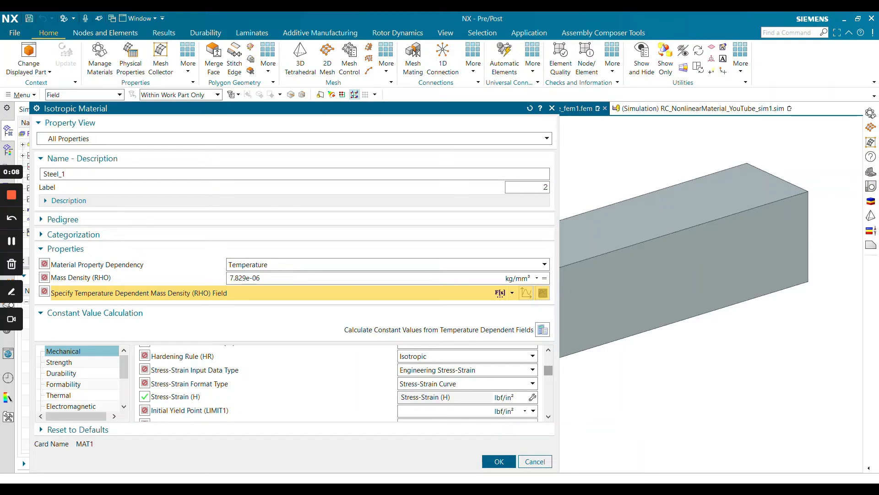
# Set the material's Initial Yield Point (LIMIT1) to 35000 lbf/in² and accept the material definition
pyautogui.click(420, 410)
pyautogui.write('35000')
pyautogui.click(497, 463)
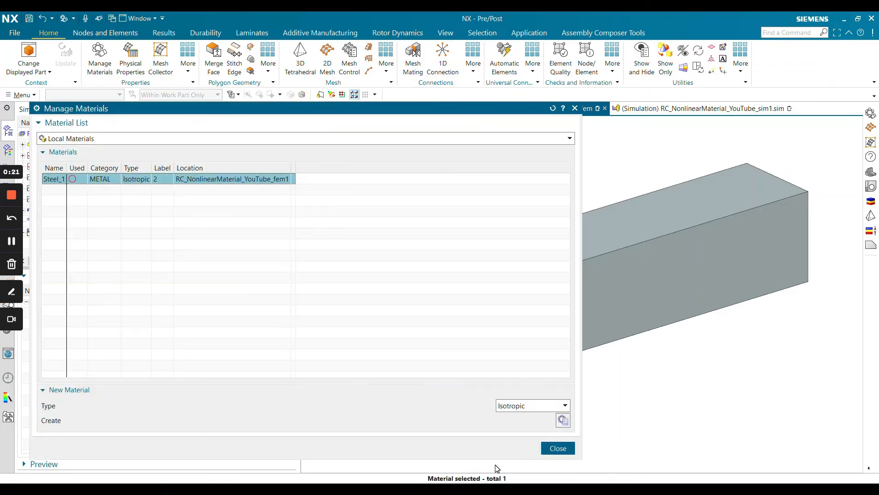
# Rename the local material Steel_1 as Nonlinear Steel and close the material manager
pyautogui.rightClick(58, 180)
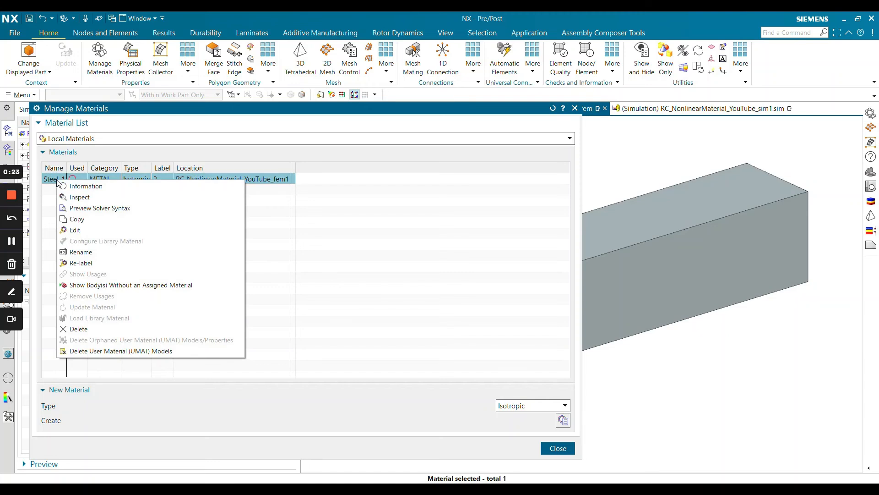
pyautogui.click(79, 252)
pyautogui.press('BackSpace')
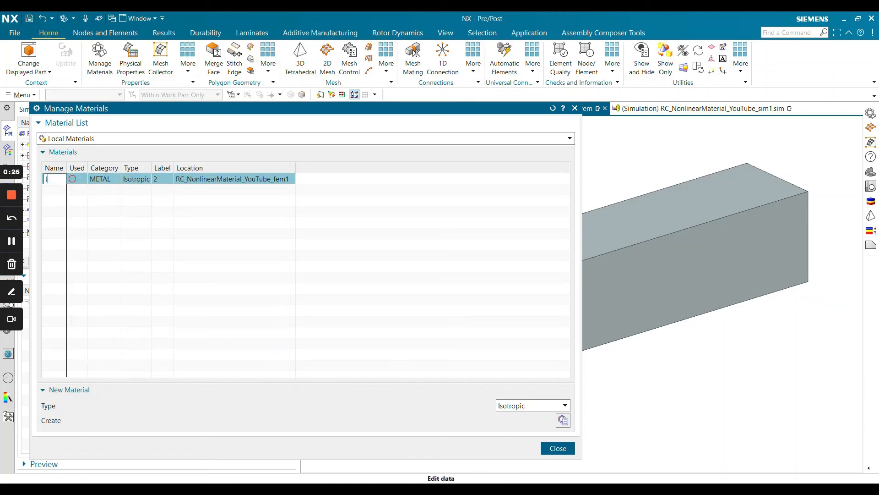
pyautogui.write('Nonlinear')
pyautogui.write(' Steel')
pyautogui.press('Return')
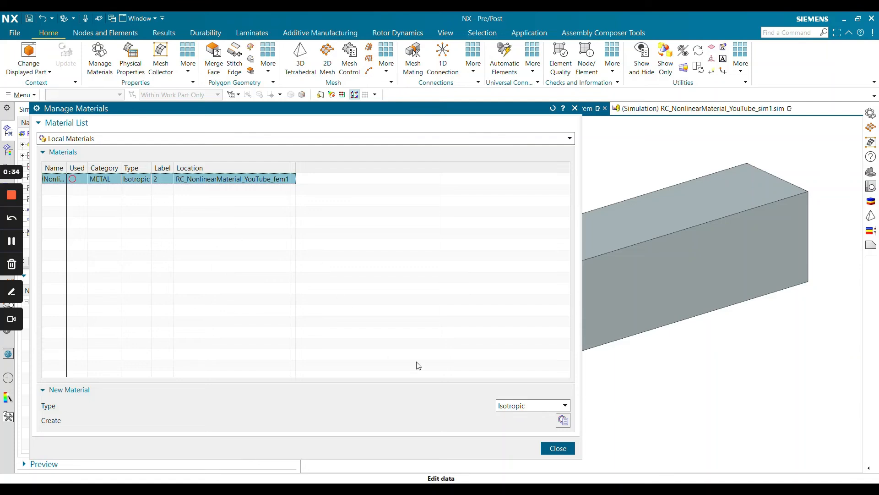
pyautogui.click(557, 449)
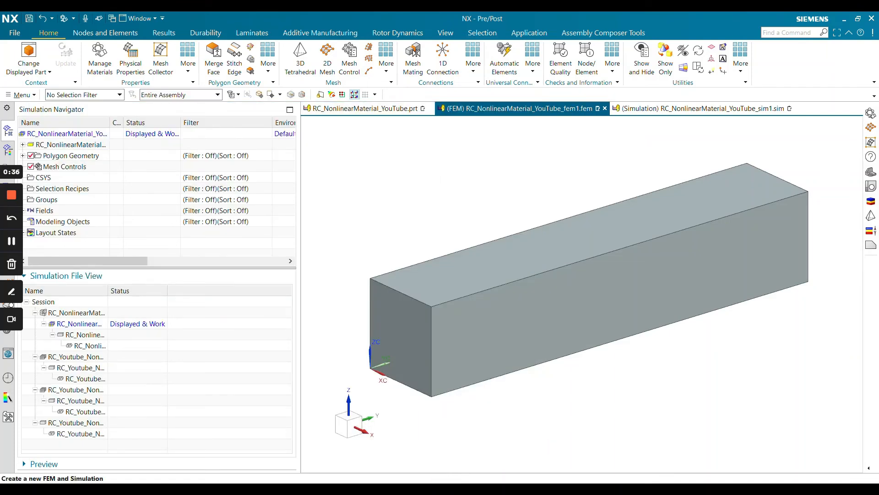